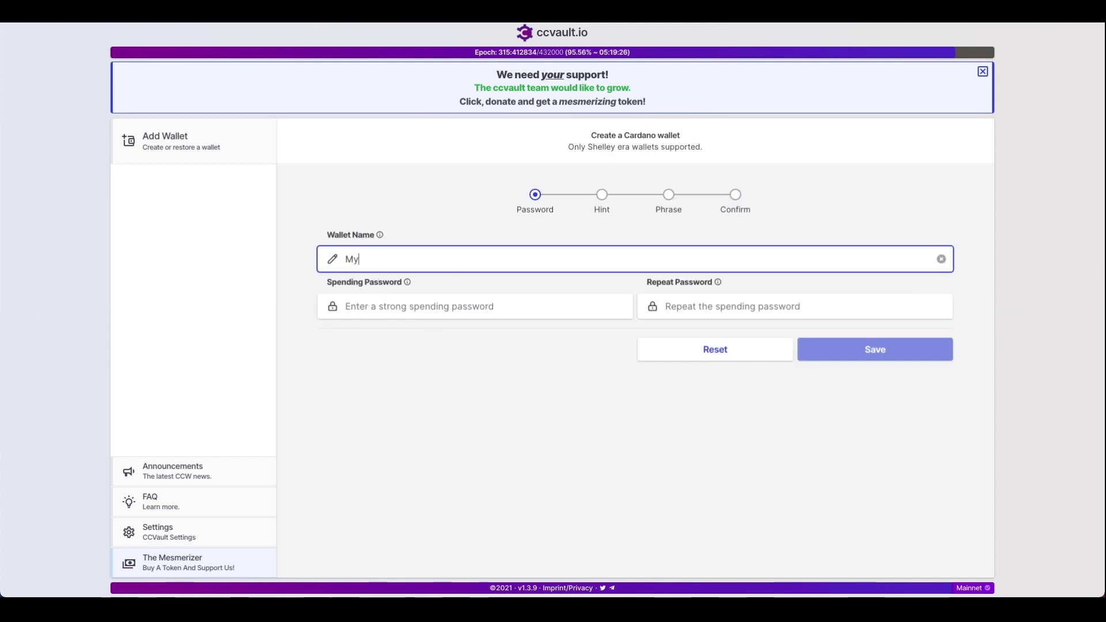
Type 'My Multi-Pool Wallet 😀' and start creating a new Cardano wallet
{"action": "type", "text": "llet 😀"}
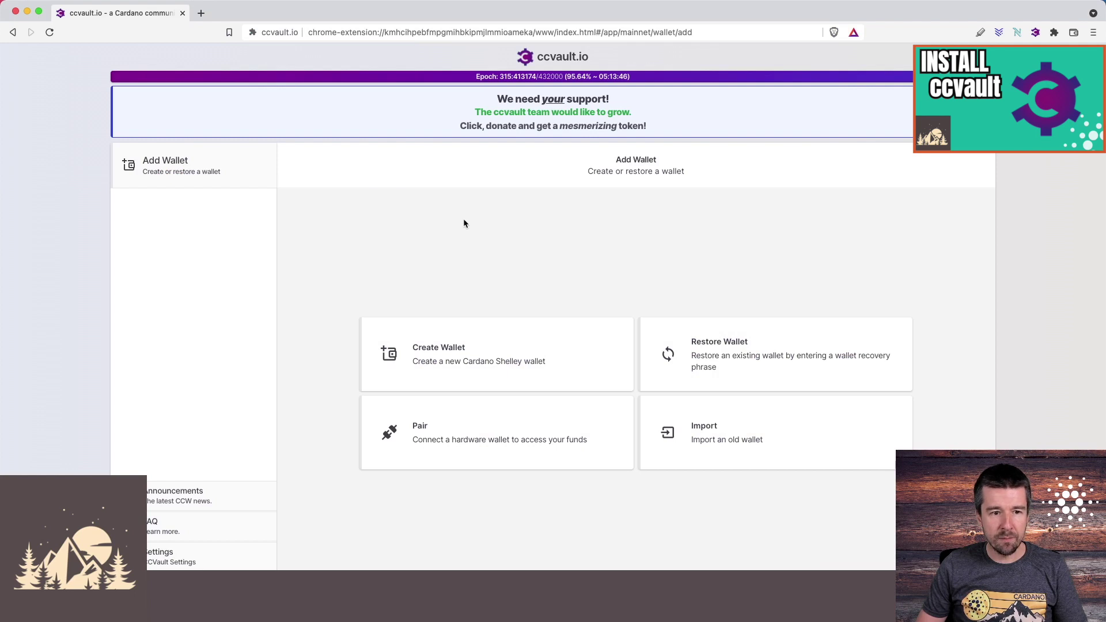
{"action": "left_click", "coordinate": [460, 360]}
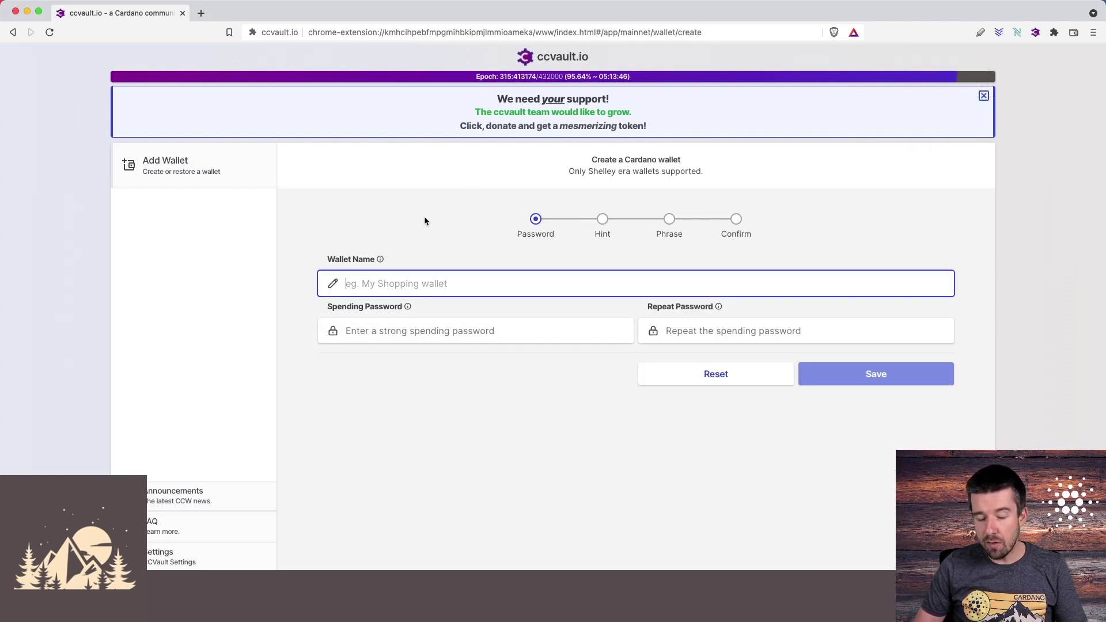
Name the wallet 'Mu Multi-Pool Wallet! 😃', enter the spending password twice, and save
{"action": "type", "text": "Mu"}
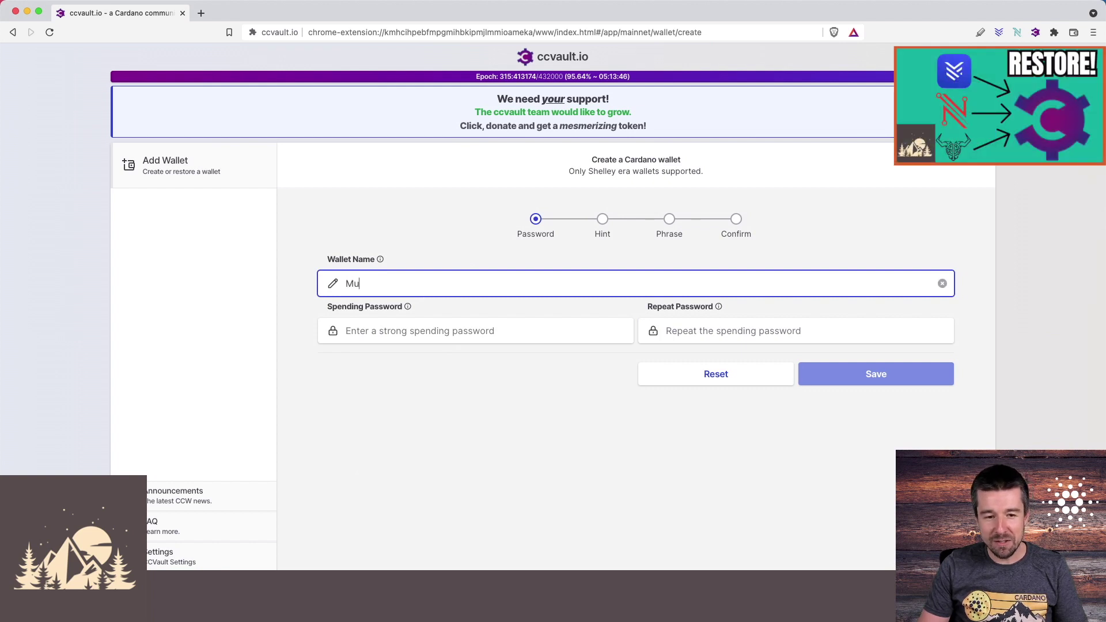
{"action": "type", "text": " Multi-"}
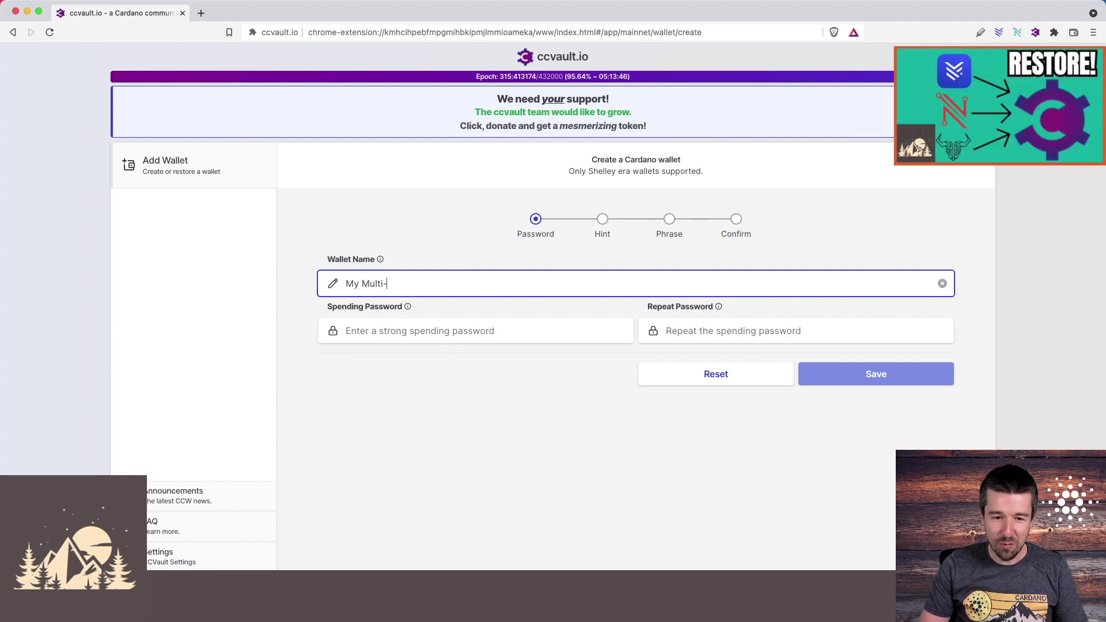
{"action": "type", "text": "Pool Wallet!"}
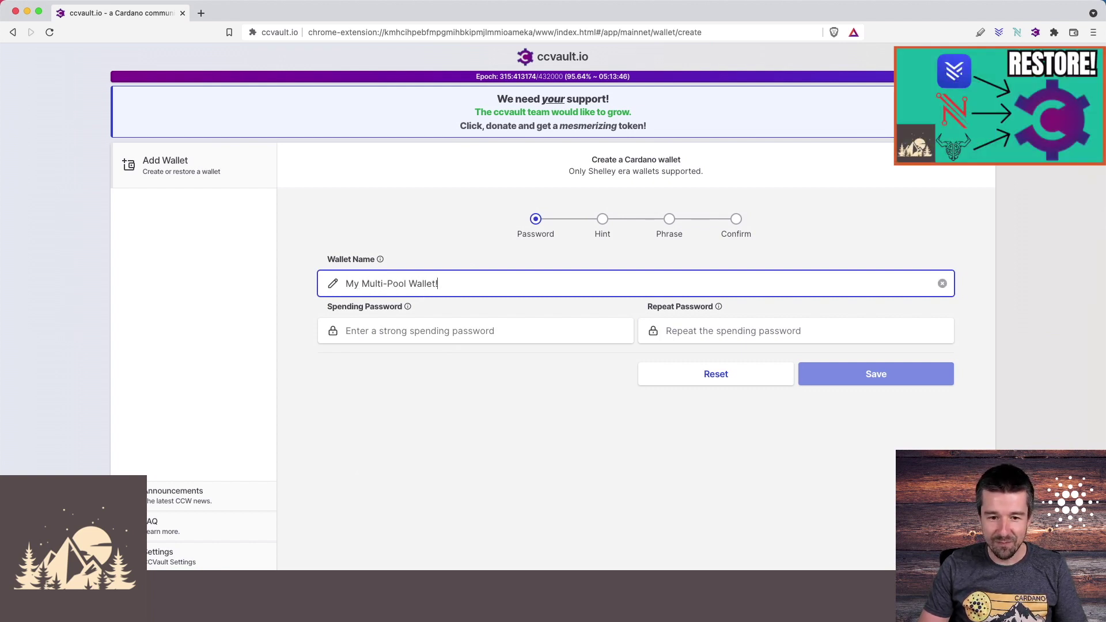
{"action": "type", "text": " 😃"}
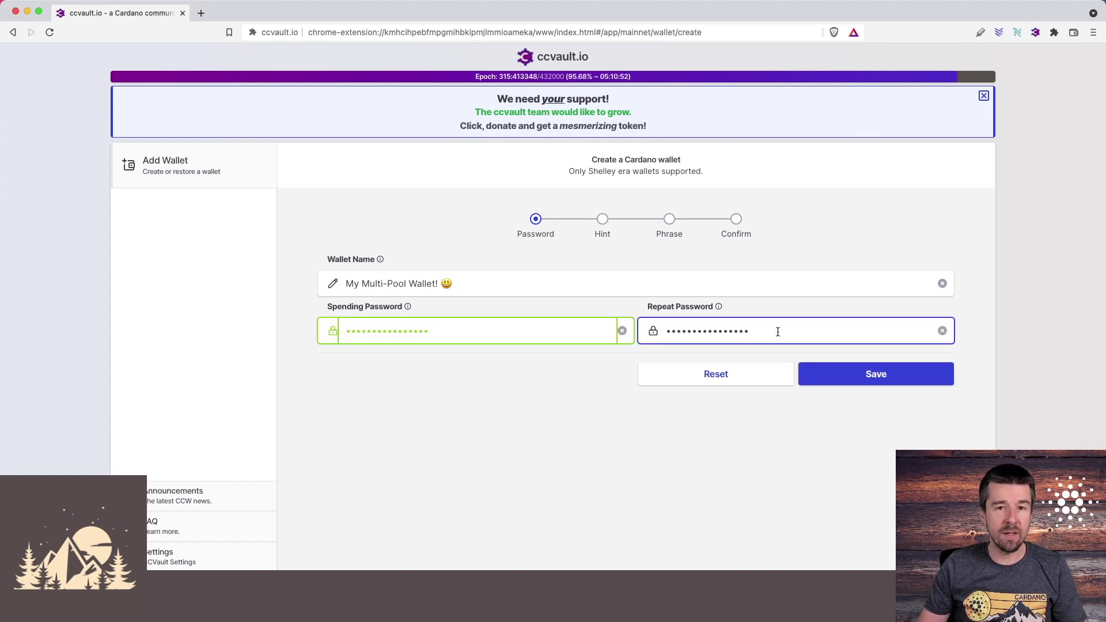
{"action": "left_click", "coordinate": [869, 379]}
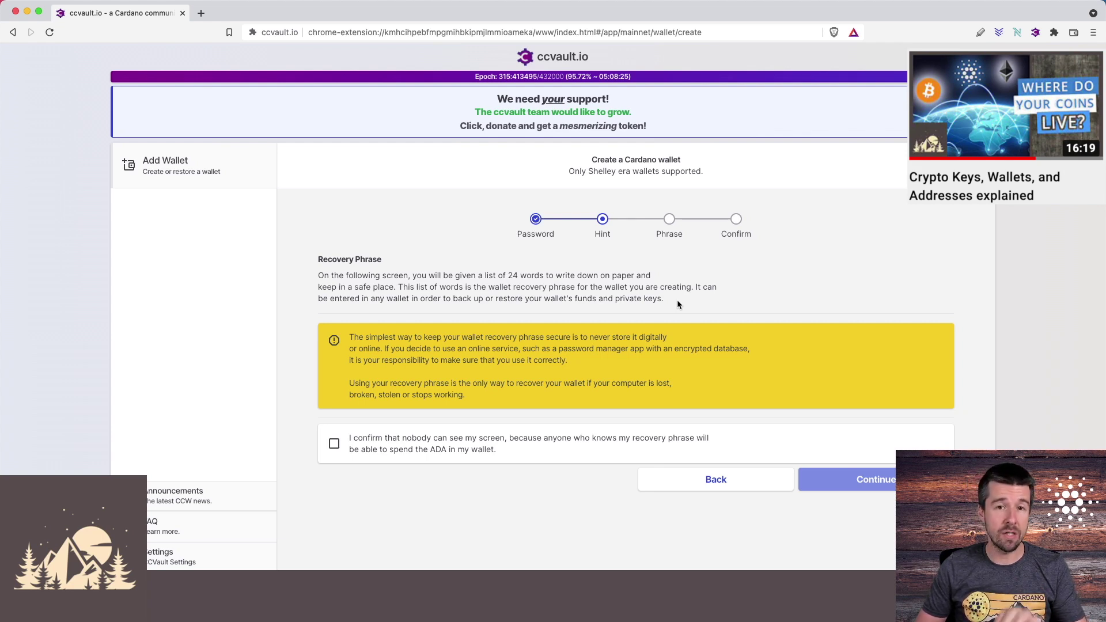
Read the recovery-phrase hint, confirm nobody can see the screen, and continue to the phrase
{"action": "left_click_drag", "start_coordinate": [696, 287], "coordinate": [668, 307]}
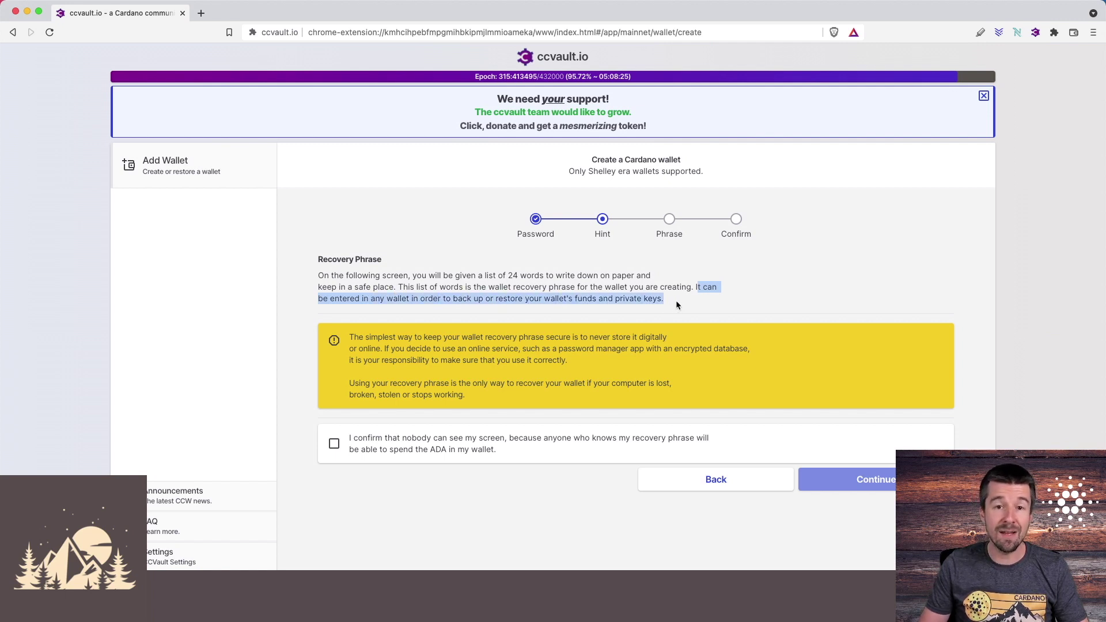
{"action": "left_click", "coordinate": [678, 305]}
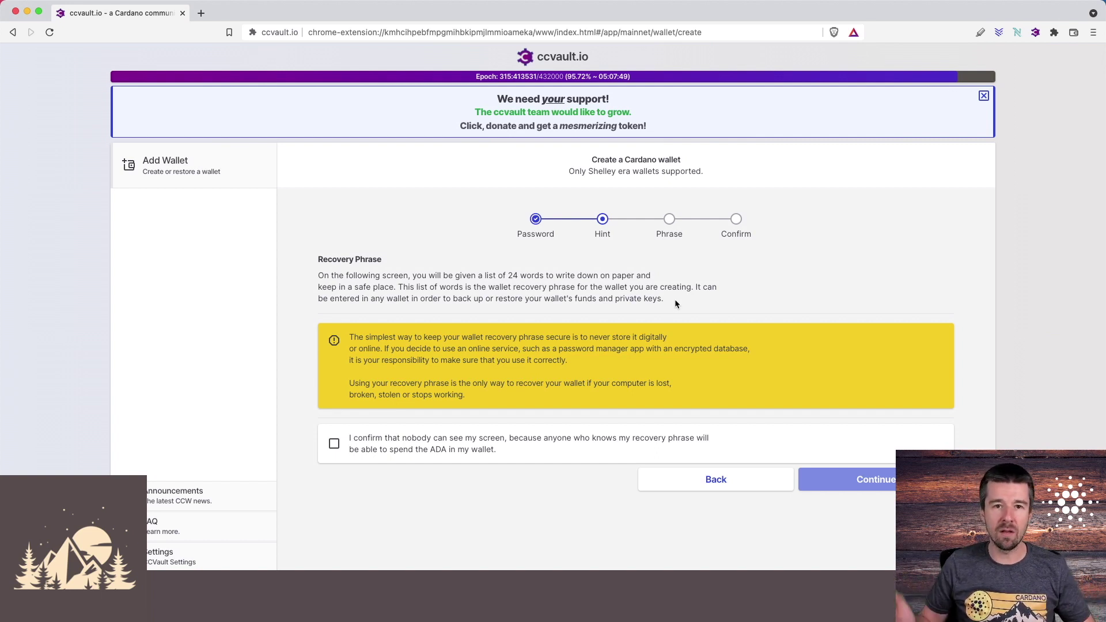
{"action": "left_click", "coordinate": [334, 445]}
{"action": "left_click_drag", "start_coordinate": [364, 441], "coordinate": [509, 457]}
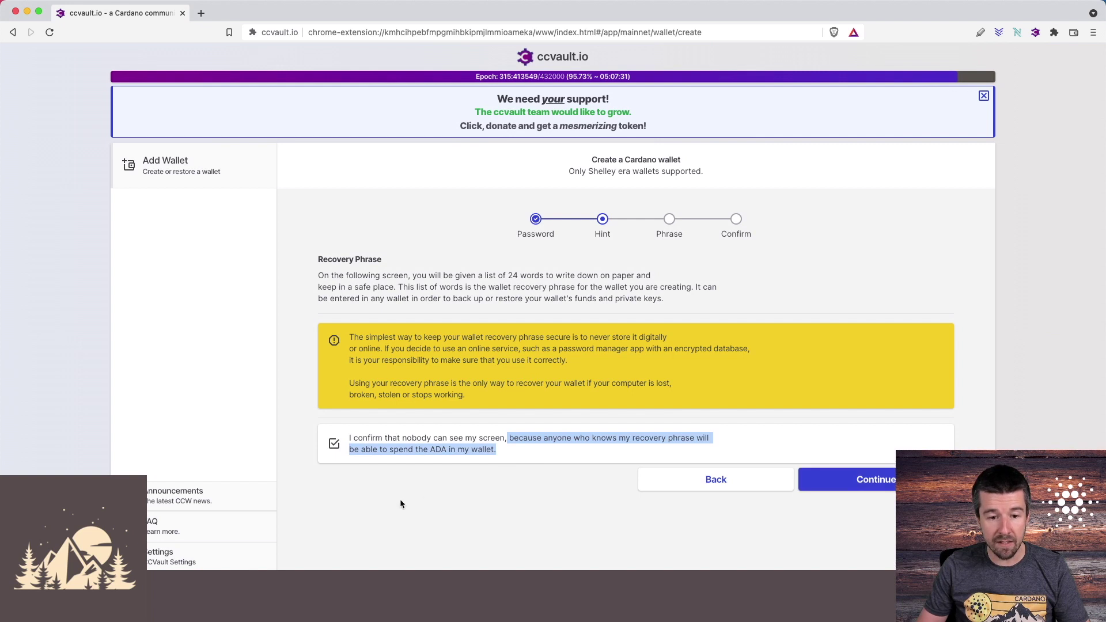
{"action": "left_click", "coordinate": [423, 500]}
{"action": "left_click", "coordinate": [824, 479]}
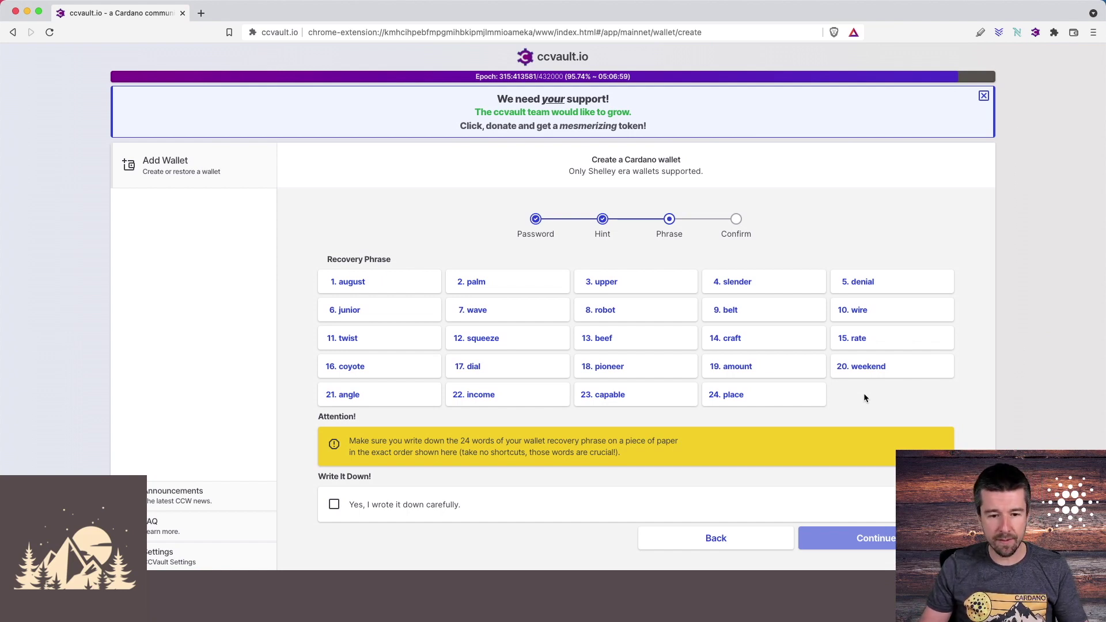
Confirm the 24 recovery words were written down carefully and continue to re-entering them
{"action": "left_click", "coordinate": [362, 506]}
{"action": "left_click", "coordinate": [872, 538]}
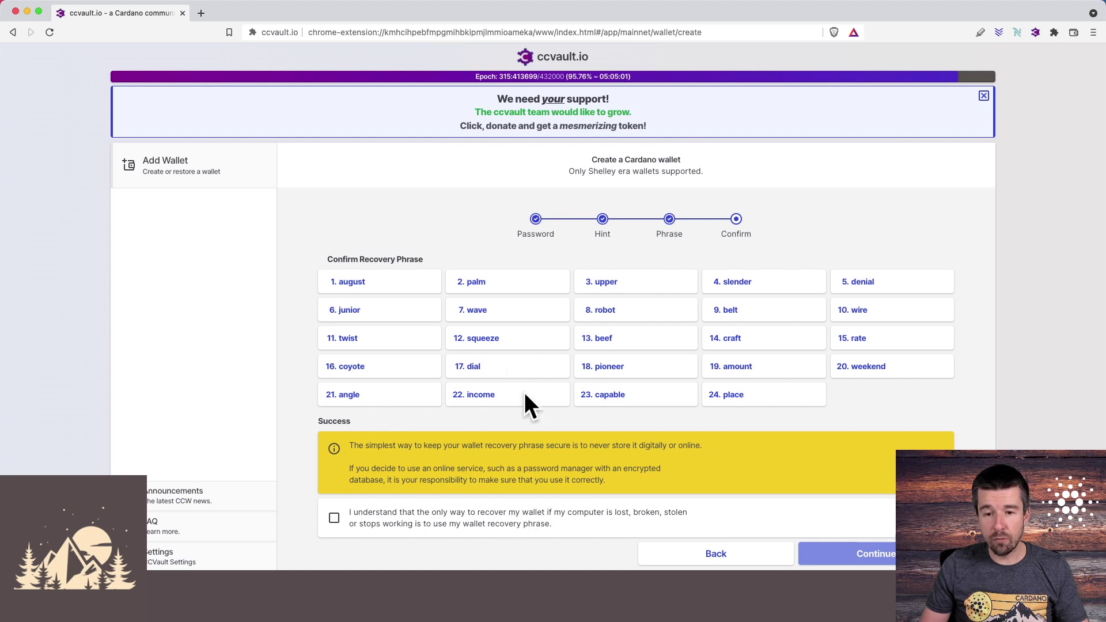
Acknowledge the phrase is the only recovery method and finish creating the wallet
{"action": "left_click", "coordinate": [364, 524]}
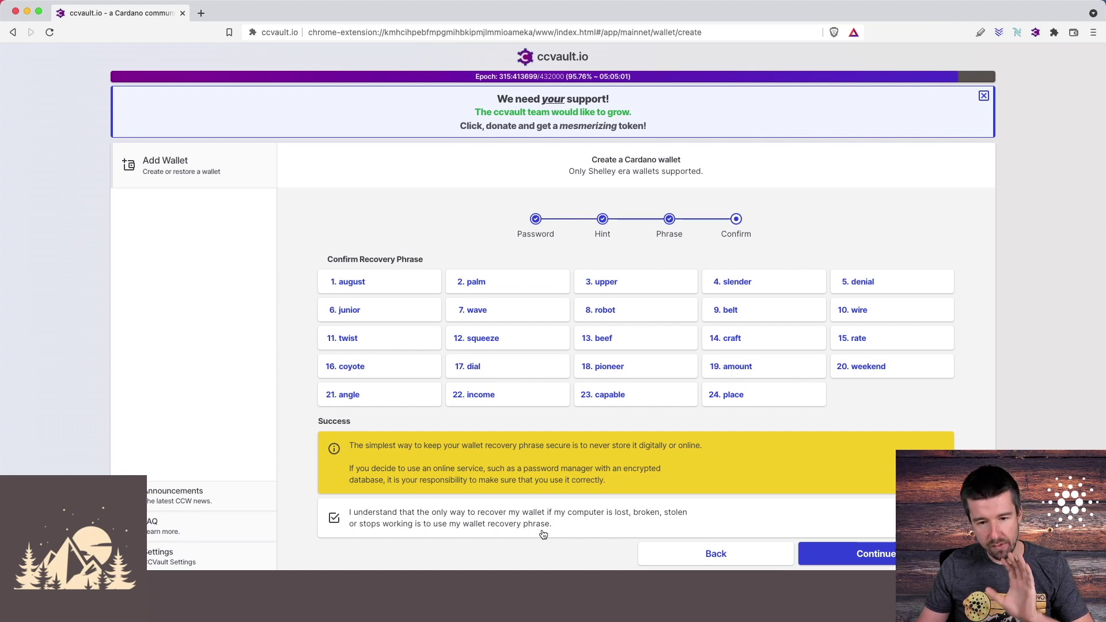
{"action": "left_click", "coordinate": [846, 560]}
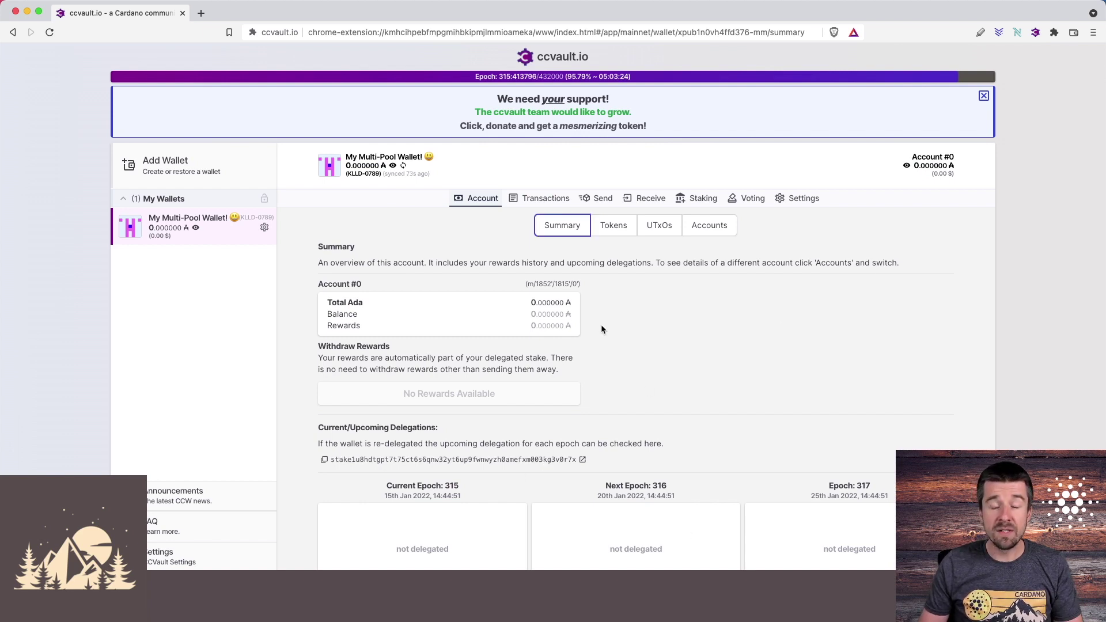
Browse the Tokens, Accounts, Transactions and Send views, ending on the Receive address page
{"action": "left_click", "coordinate": [613, 225]}
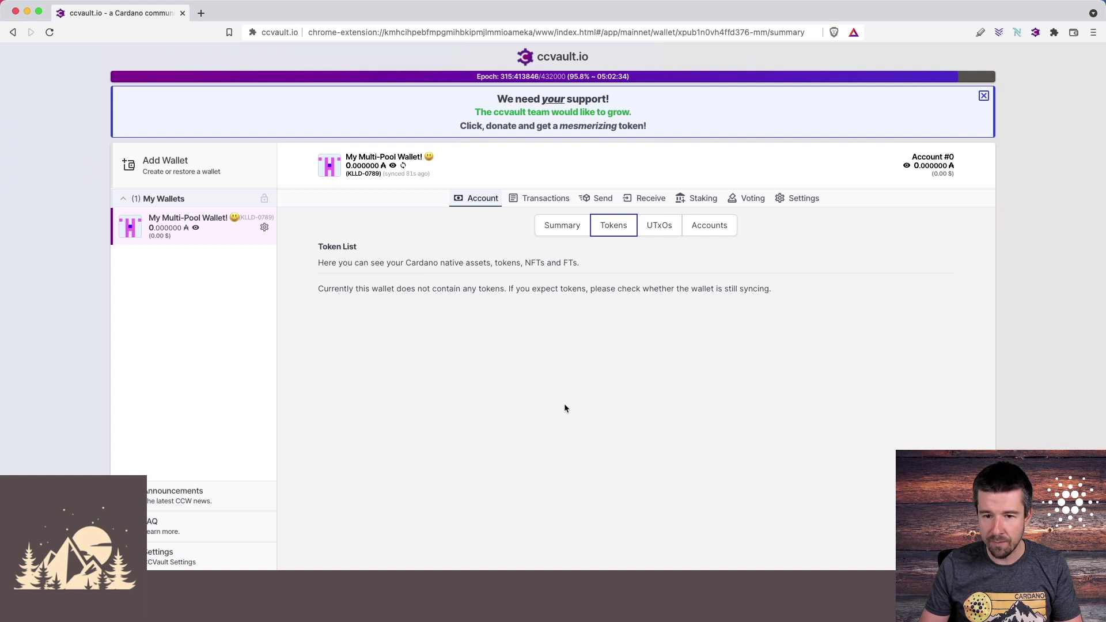
{"action": "left_click", "coordinate": [709, 226]}
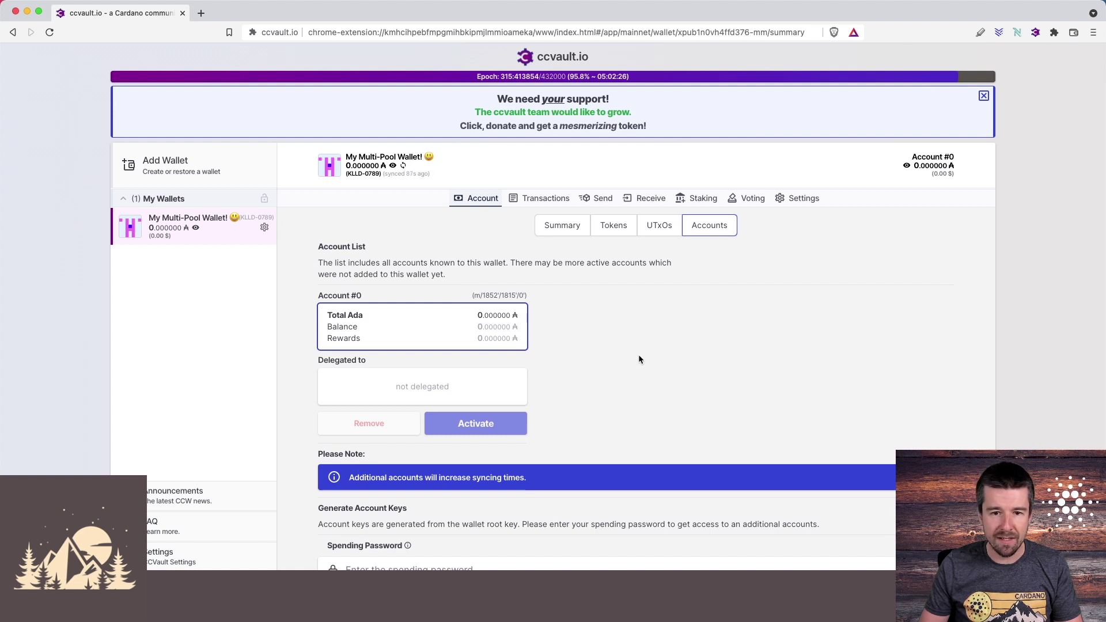
{"action": "left_click", "coordinate": [540, 202]}
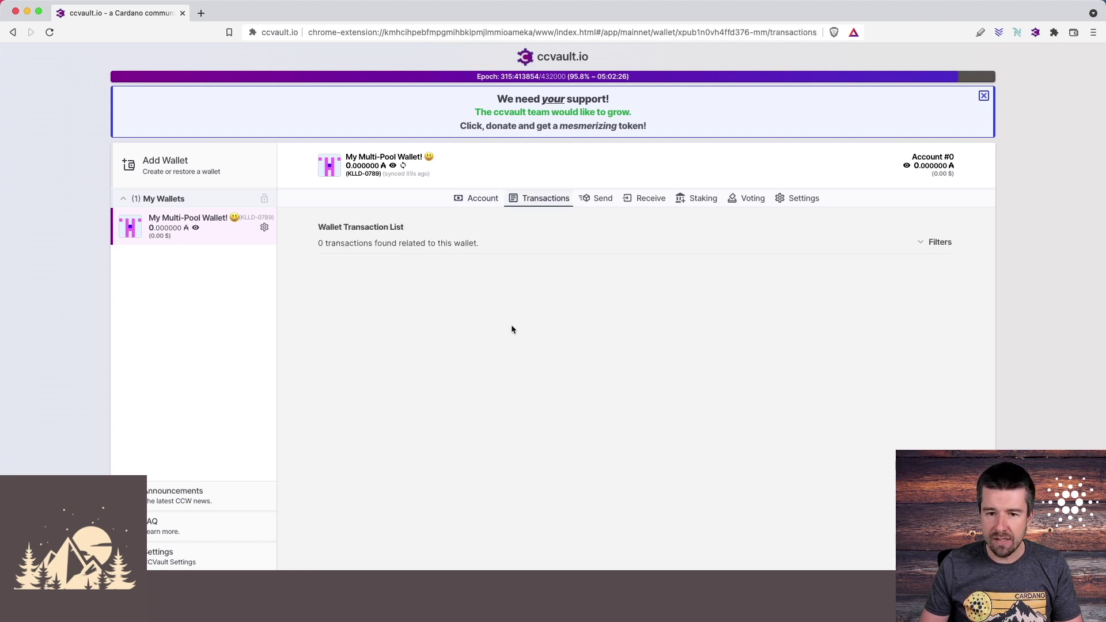
{"action": "left_click", "coordinate": [602, 201]}
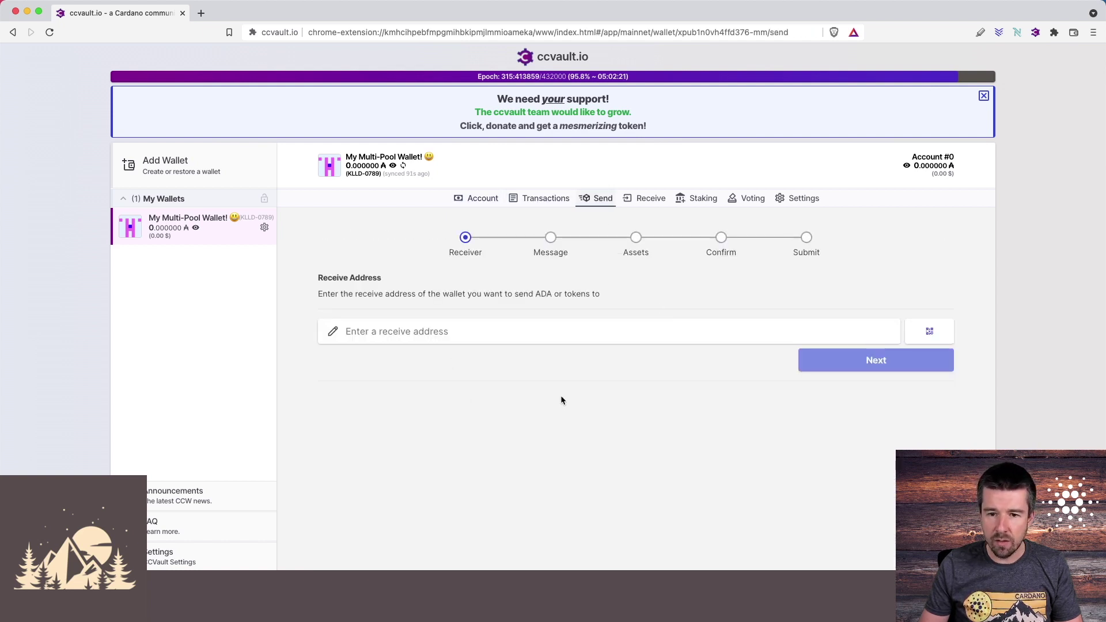
{"action": "left_click", "coordinate": [642, 200]}
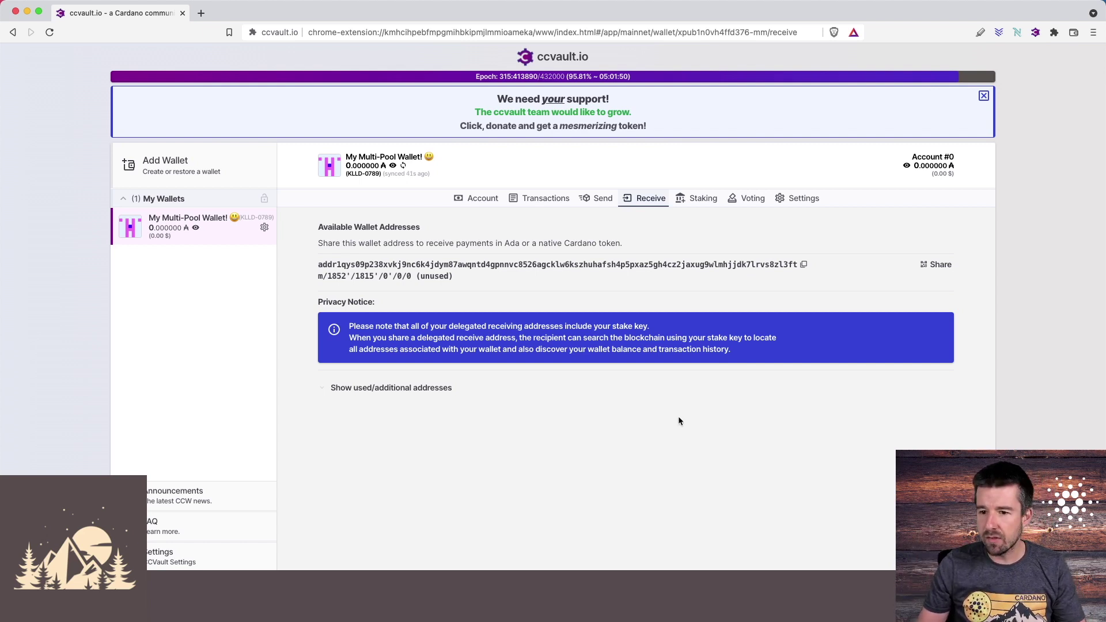
Copy the receive address from the Share view, check Transactions, revisit Receive, then view Staking pools
{"action": "left_click", "coordinate": [932, 266]}
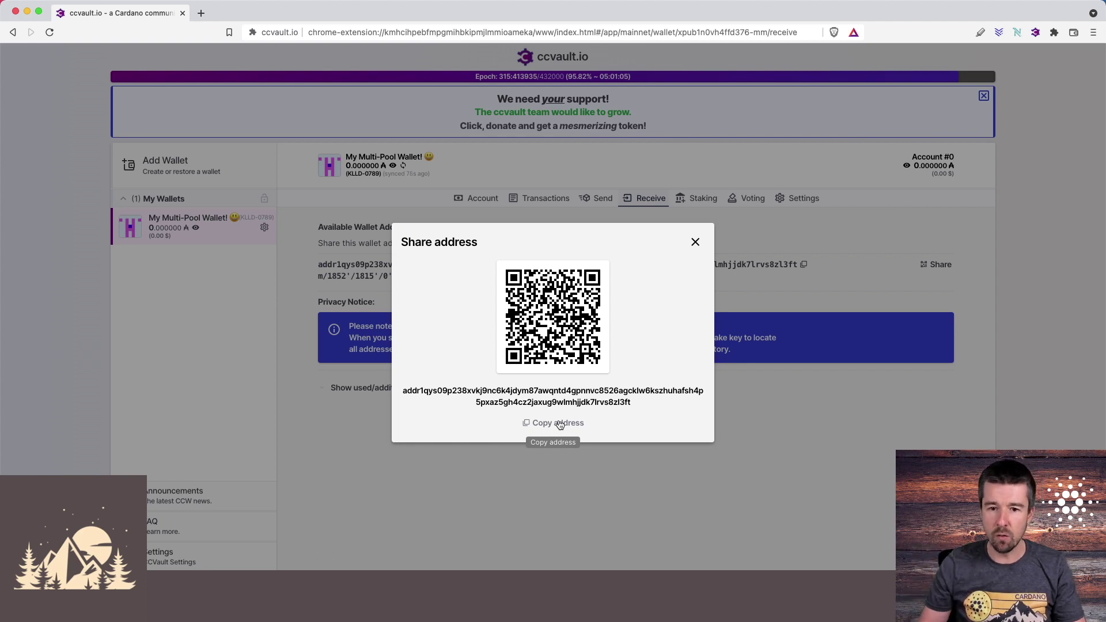
{"action": "left_click", "coordinate": [560, 424]}
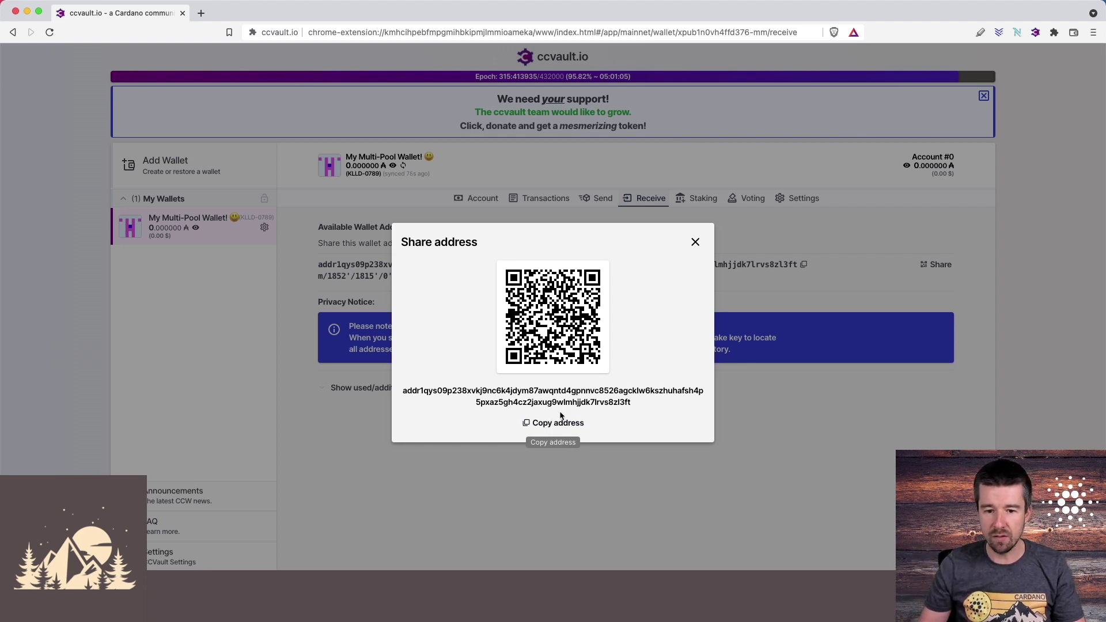
{"action": "left_click", "coordinate": [695, 242]}
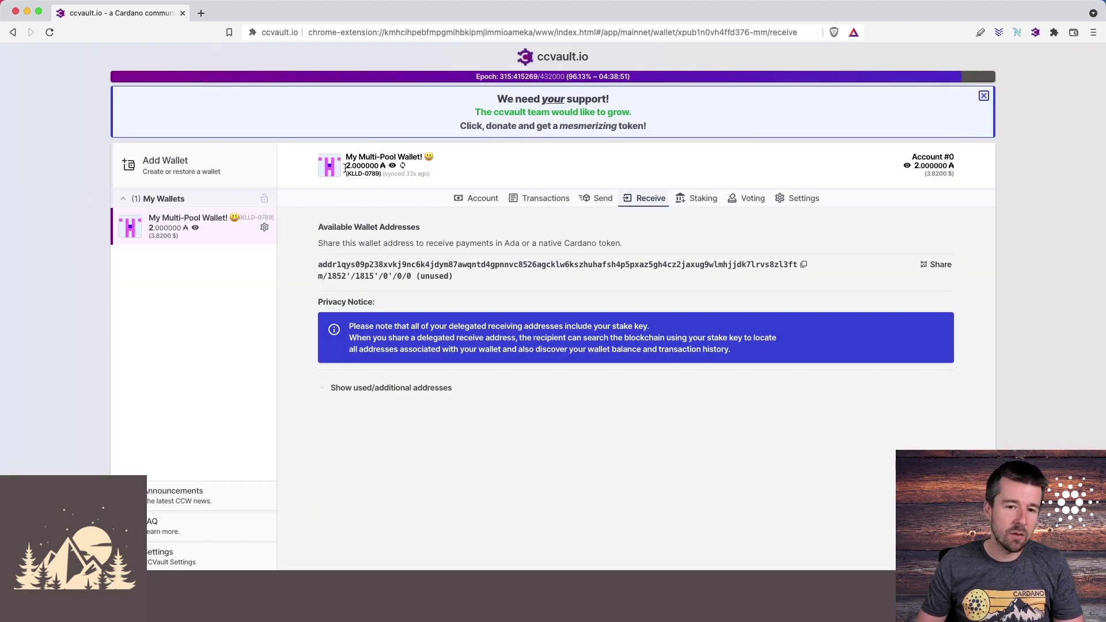
{"action": "left_click", "coordinate": [539, 200]}
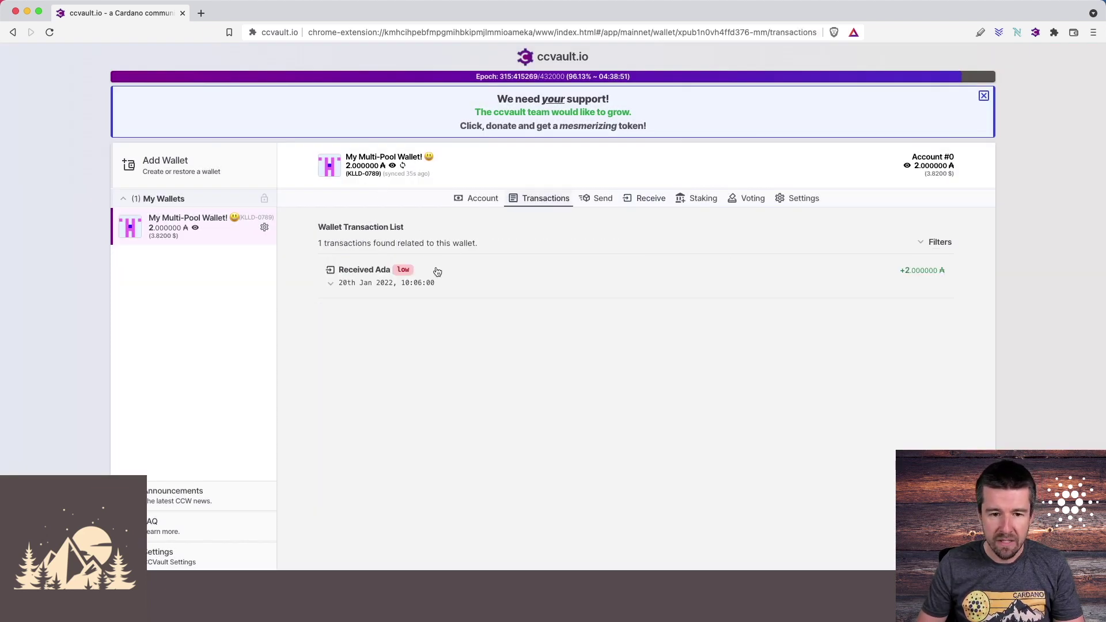
{"action": "left_click", "coordinate": [634, 202]}
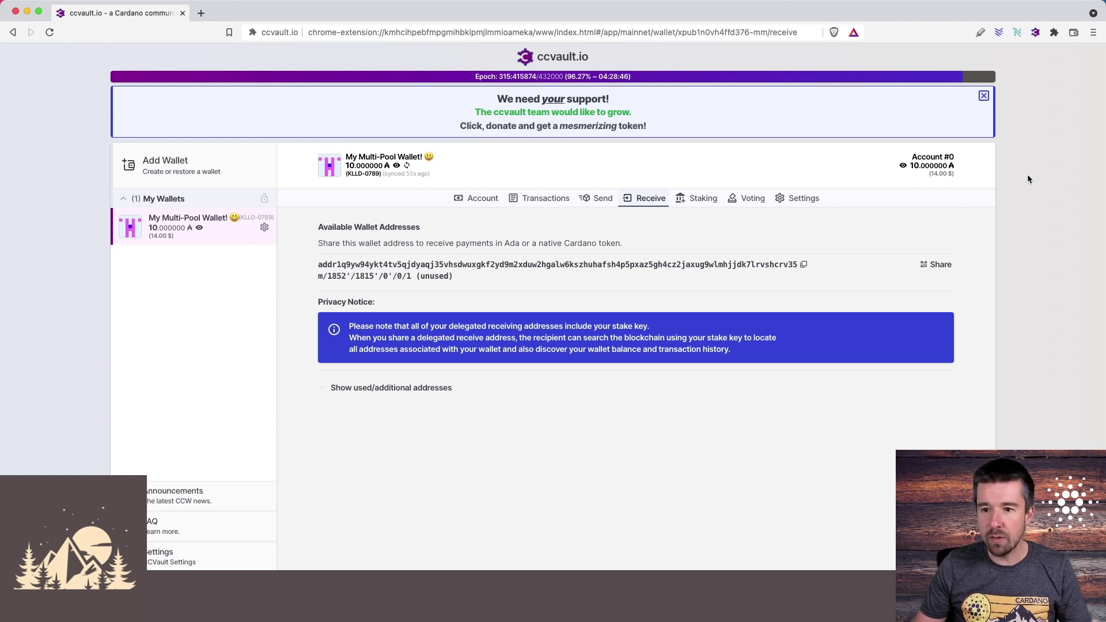
{"action": "left_click", "coordinate": [695, 205]}
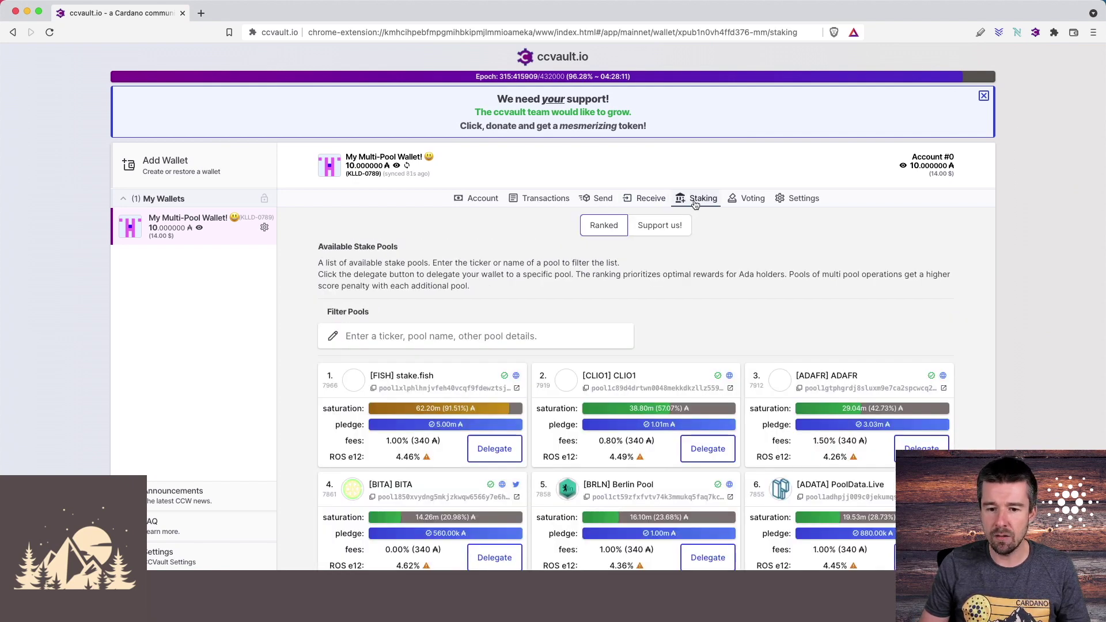
View the Catalyst voting page, then open Wallet Settings with Address Book expanded
{"action": "left_click", "coordinate": [748, 200]}
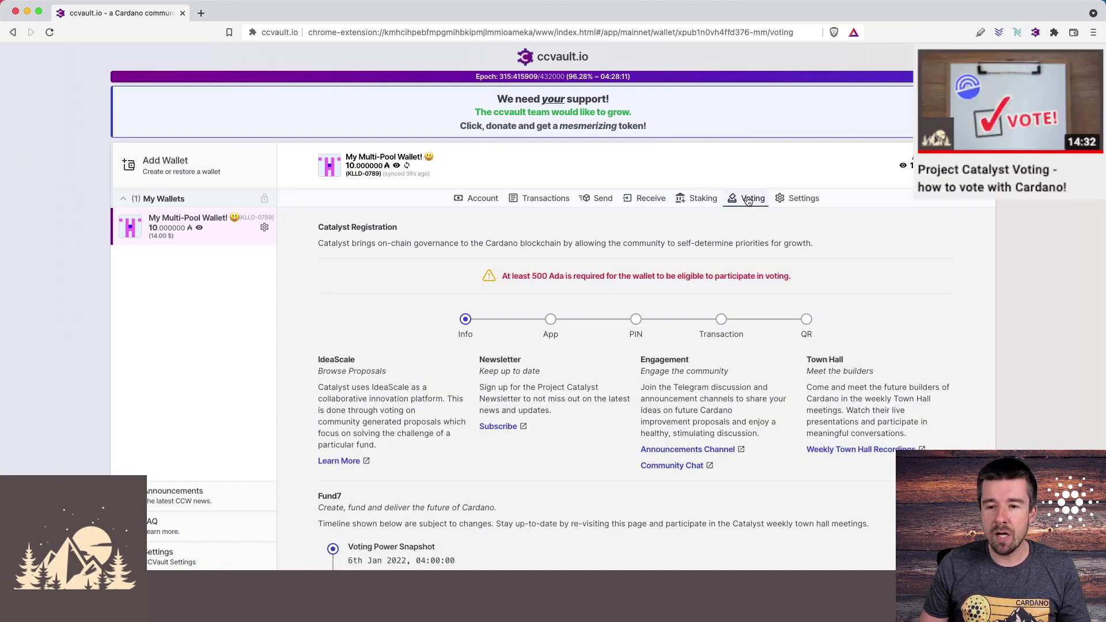
{"action": "left_click", "coordinate": [805, 200]}
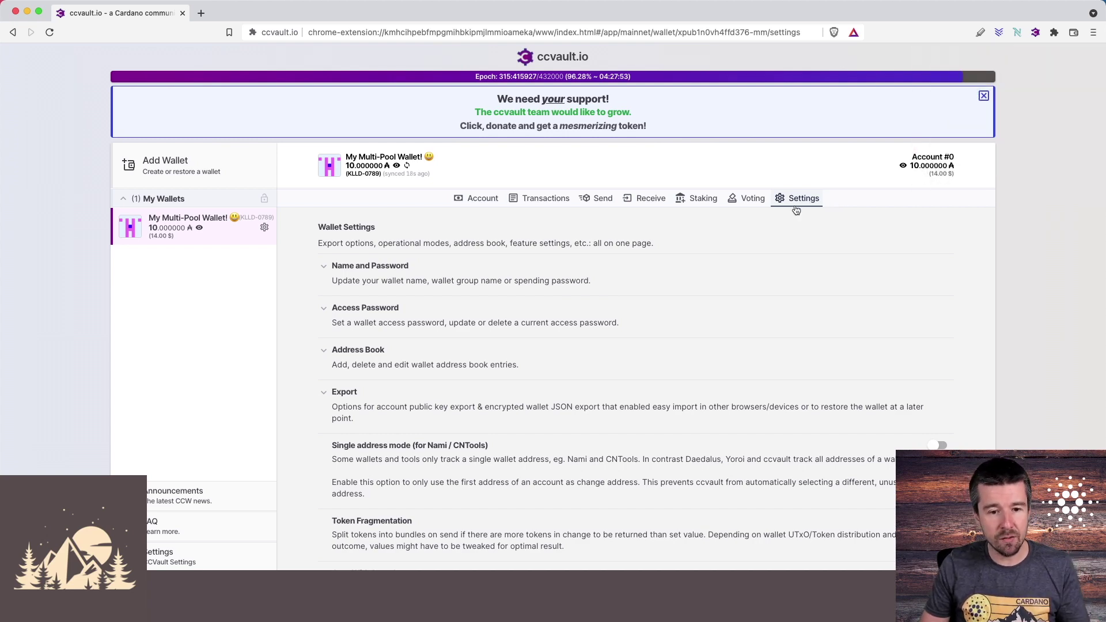
{"action": "left_click", "coordinate": [325, 351]}
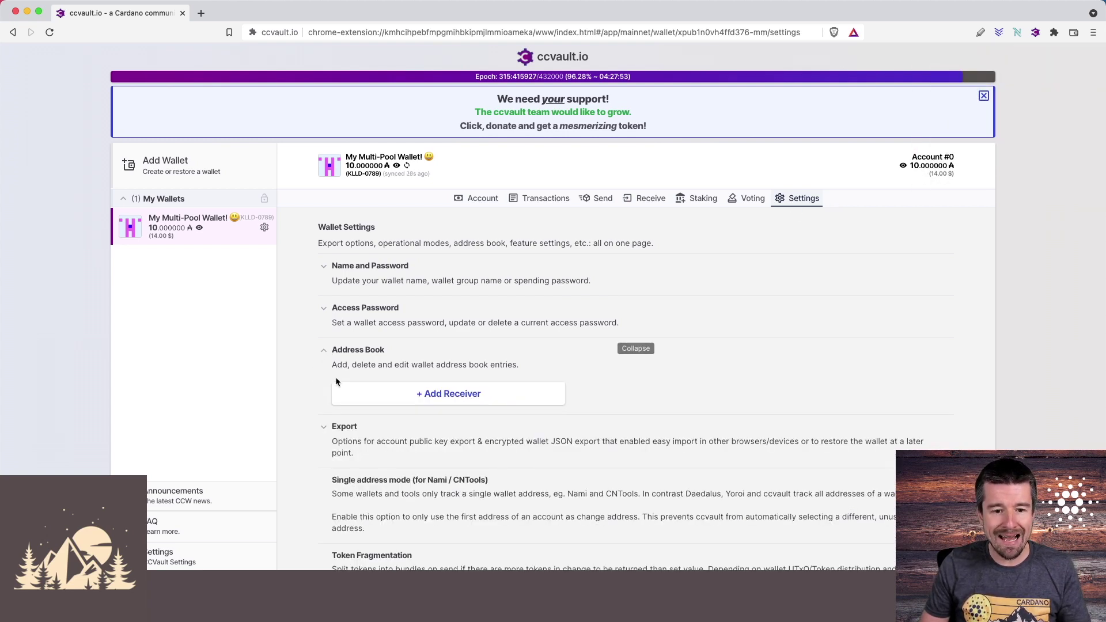
Start a new Address Book receiver entry, moving through its name and address fields
{"action": "left_click", "coordinate": [425, 398]}
{"action": "left_click", "coordinate": [412, 418]}
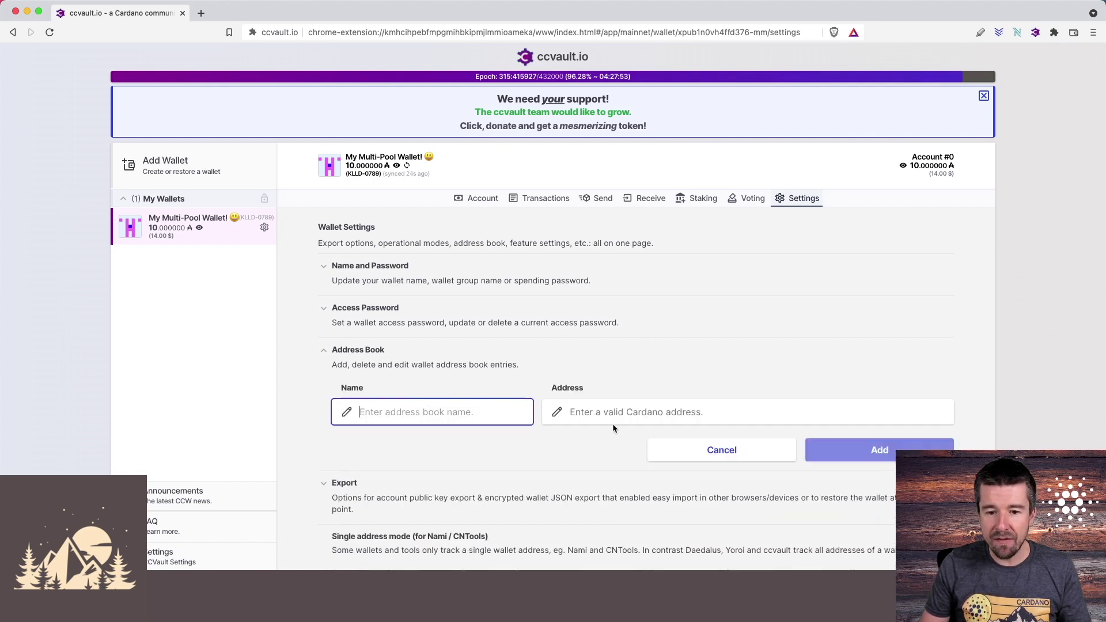
{"action": "left_click", "coordinate": [605, 410]}
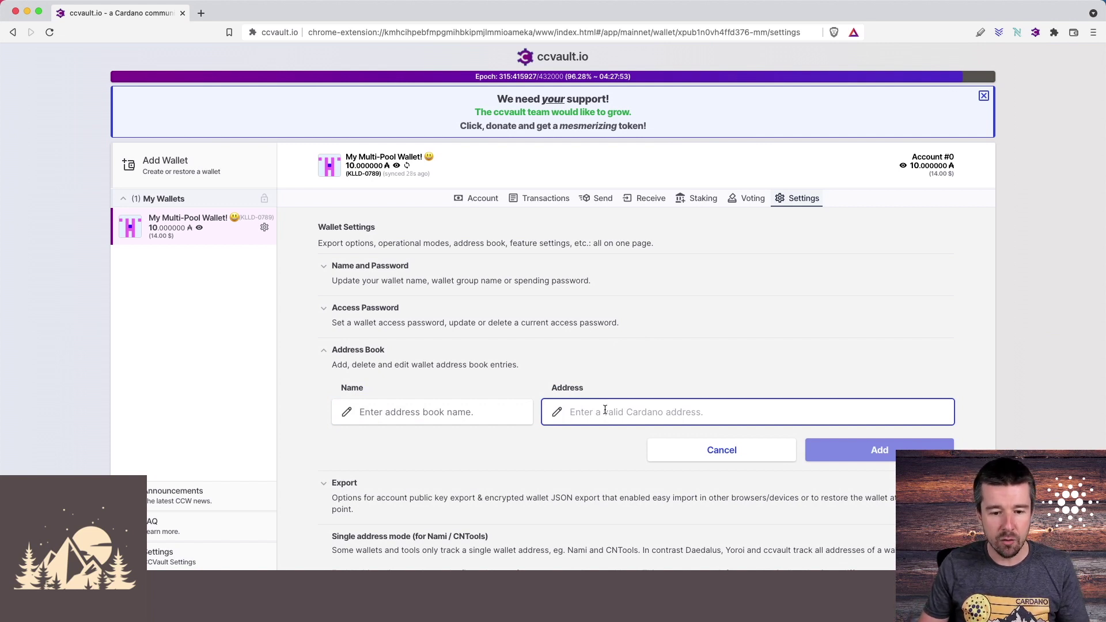
Set and save a wallet access password, then lock the wallet
{"action": "left_click", "coordinate": [413, 325]}
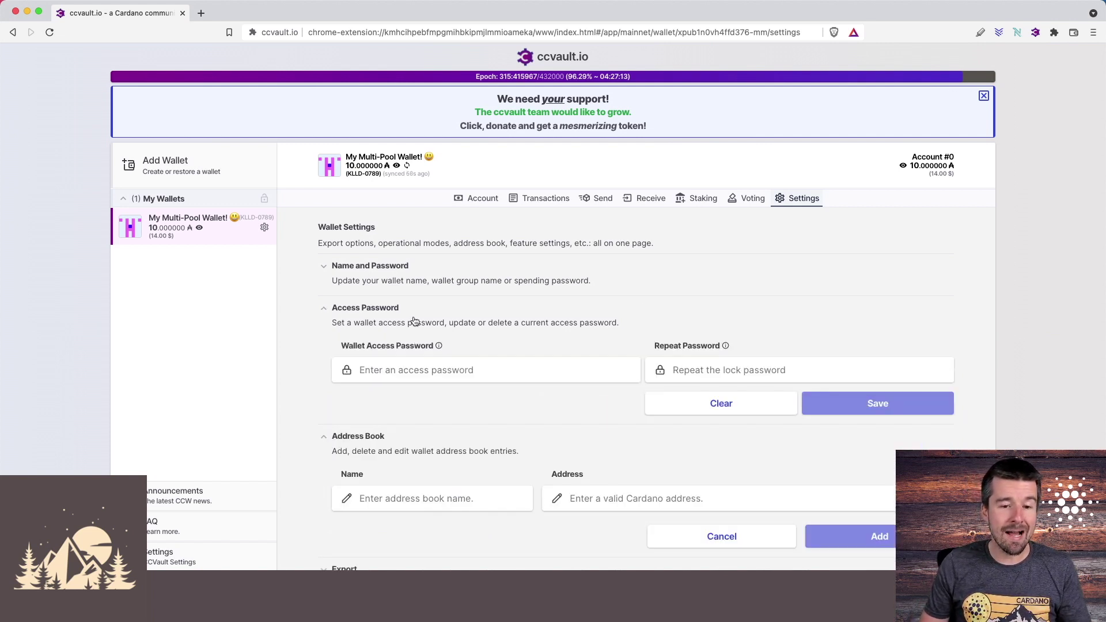
{"action": "left_click", "coordinate": [427, 375]}
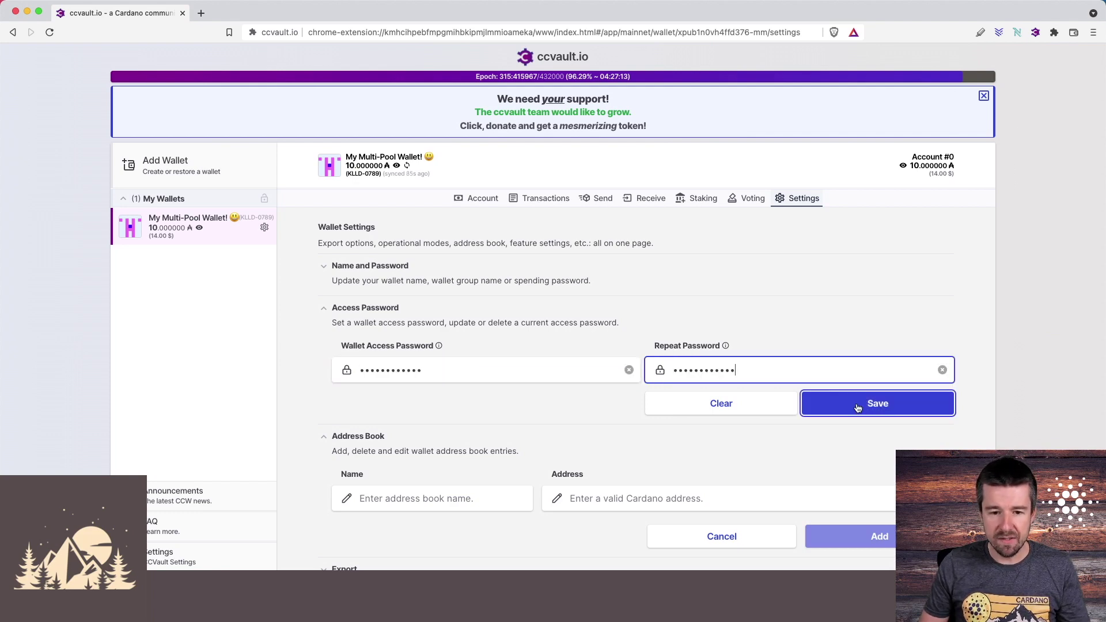
{"action": "left_click", "coordinate": [862, 403]}
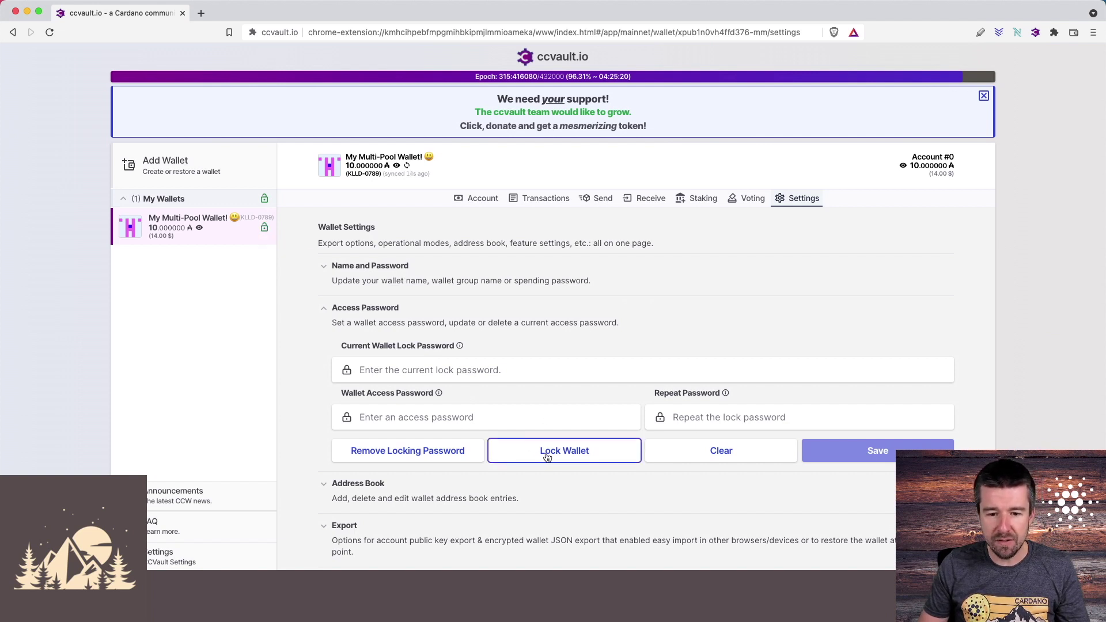
{"action": "left_click", "coordinate": [268, 241]}
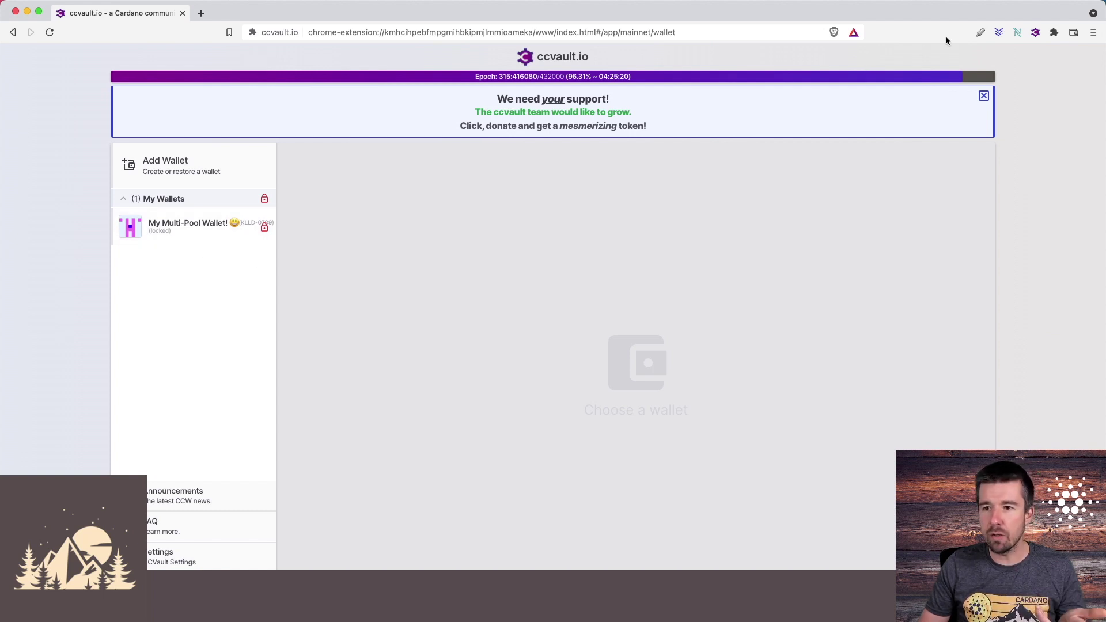
Select the locked wallet to bring up its login password prompt
{"action": "left_click", "coordinate": [200, 229]}
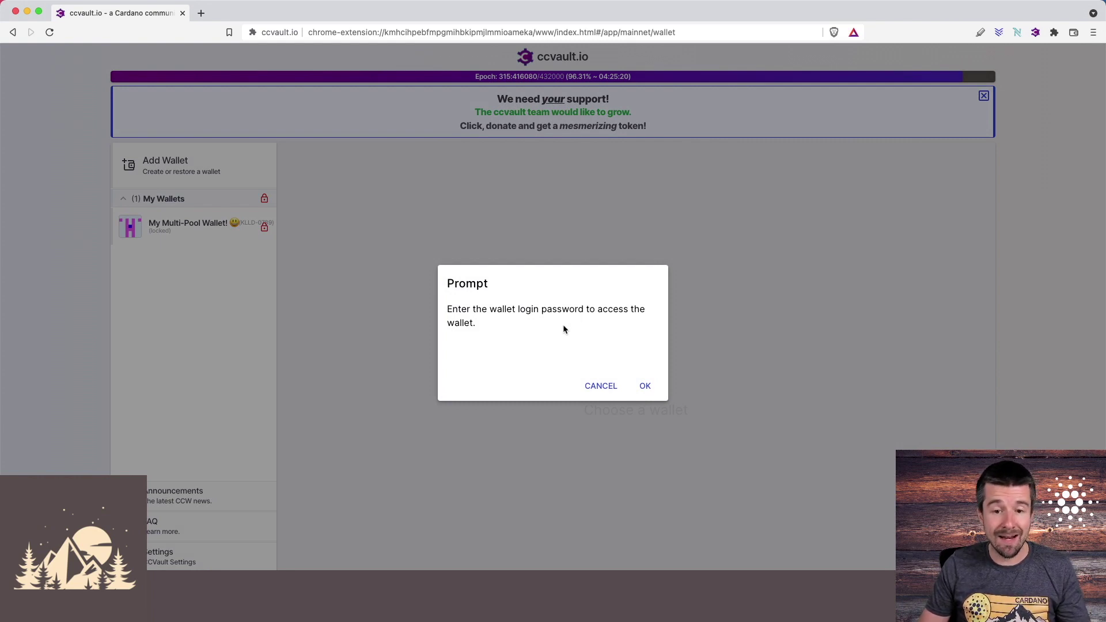
Paste the access password into the reopened prompt to unlock the wallet, then view its Staking pool rankings
{"action": "key", "text": "Escape"}
{"action": "left_click", "coordinate": [265, 230]}
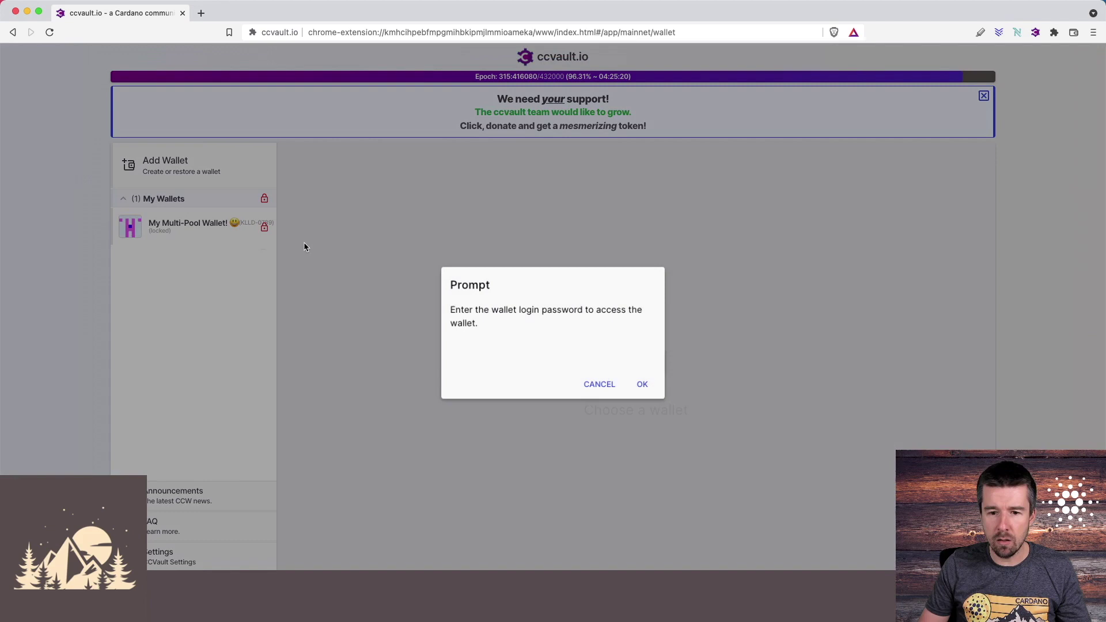
{"action": "left_click", "coordinate": [592, 352]}
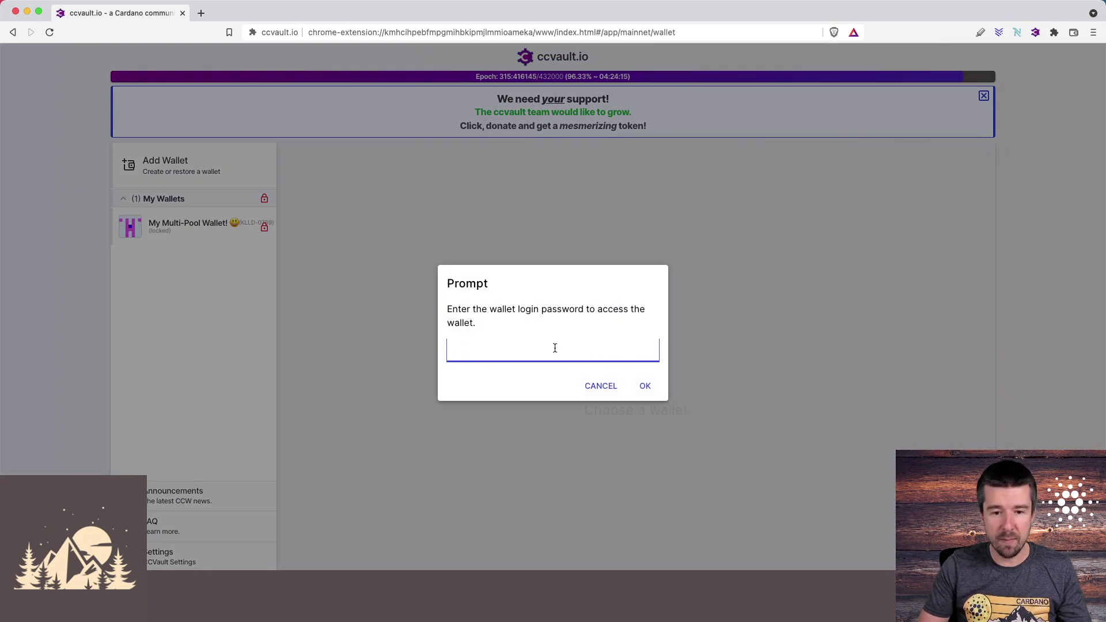
{"action": "key", "text": "ctrl+v"}
{"action": "left_click", "coordinate": [645, 387]}
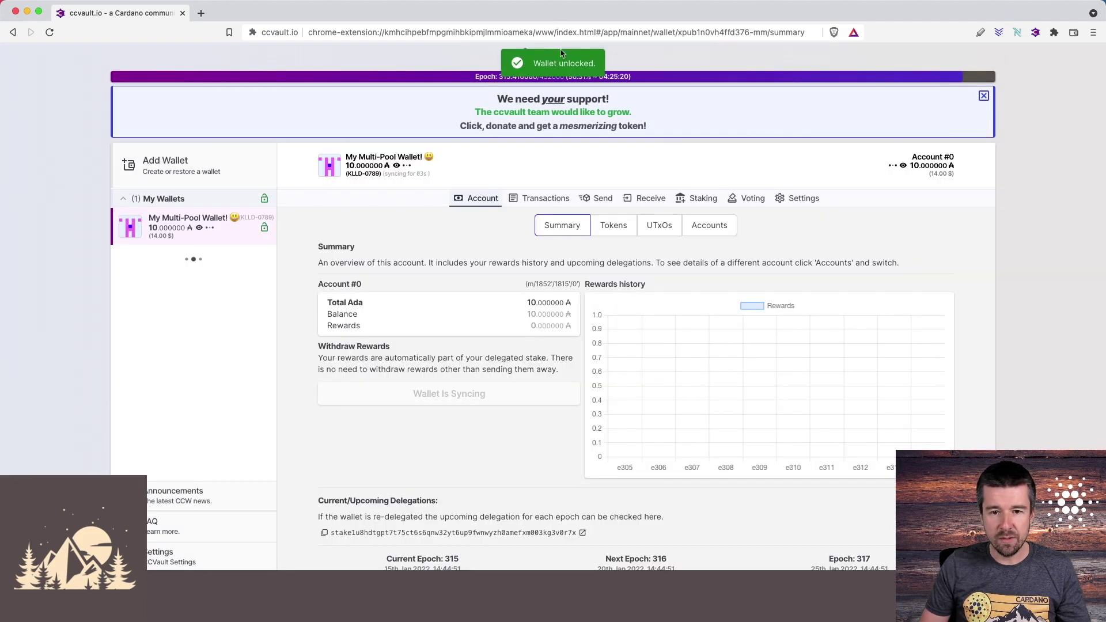
{"action": "left_click", "coordinate": [699, 199]}
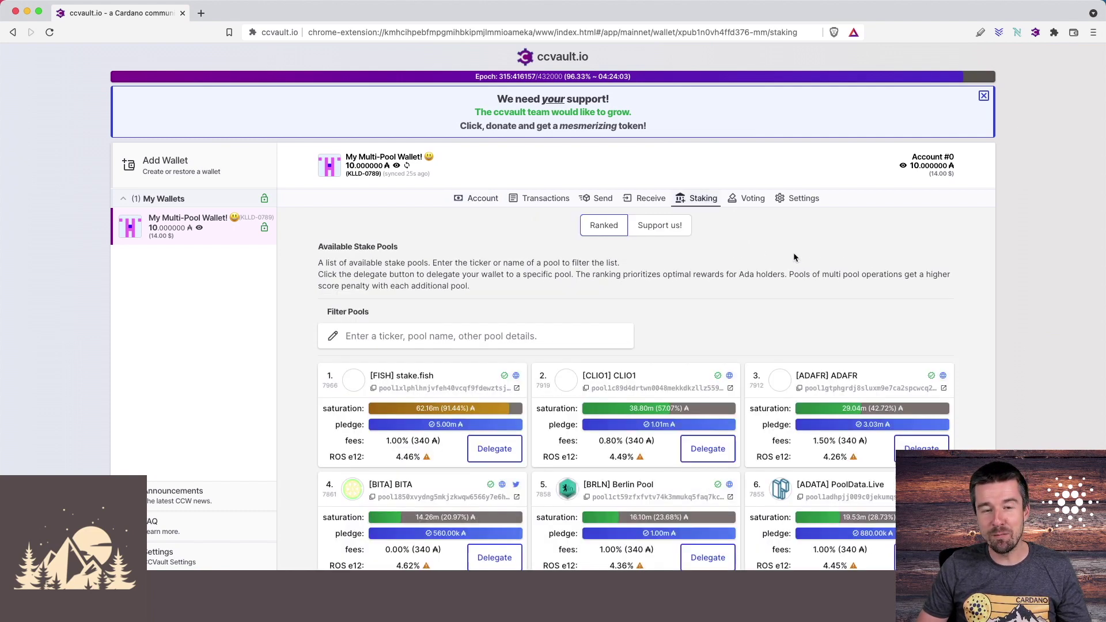